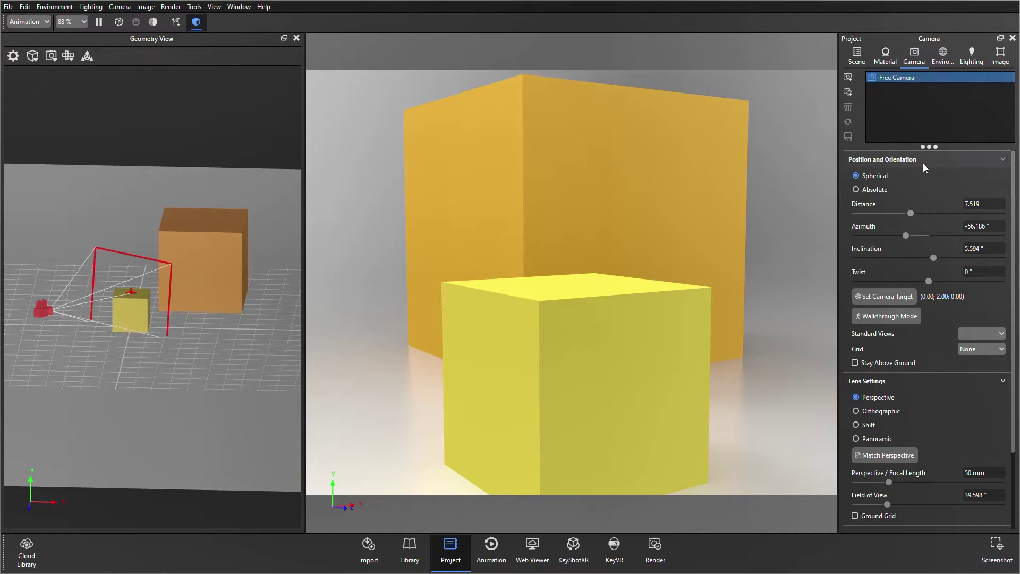
# - Start a first-person walkthrough camera and step it forward toward the yellow cube
pyautogui.click(894, 320)
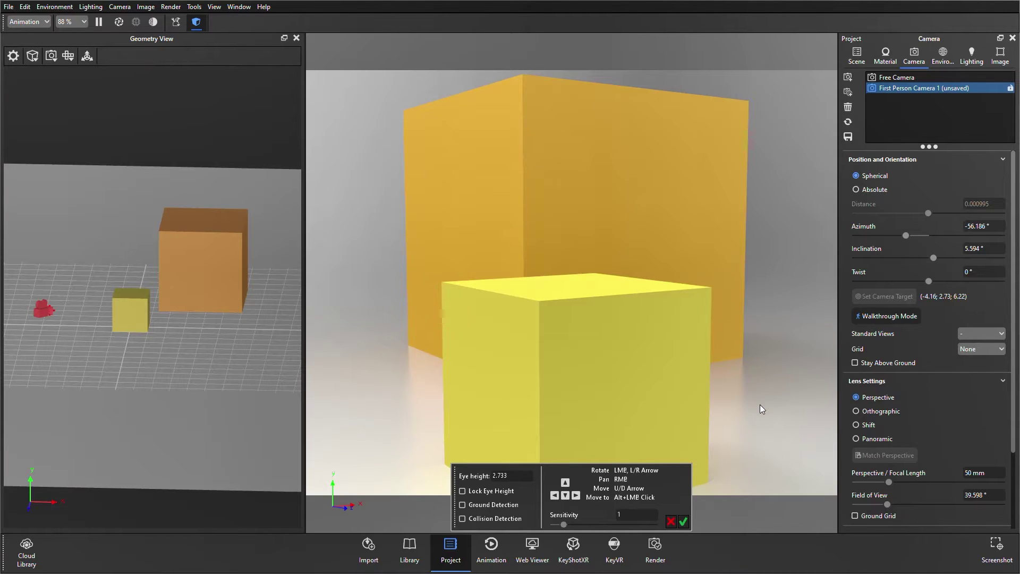
pyautogui.click(567, 481)
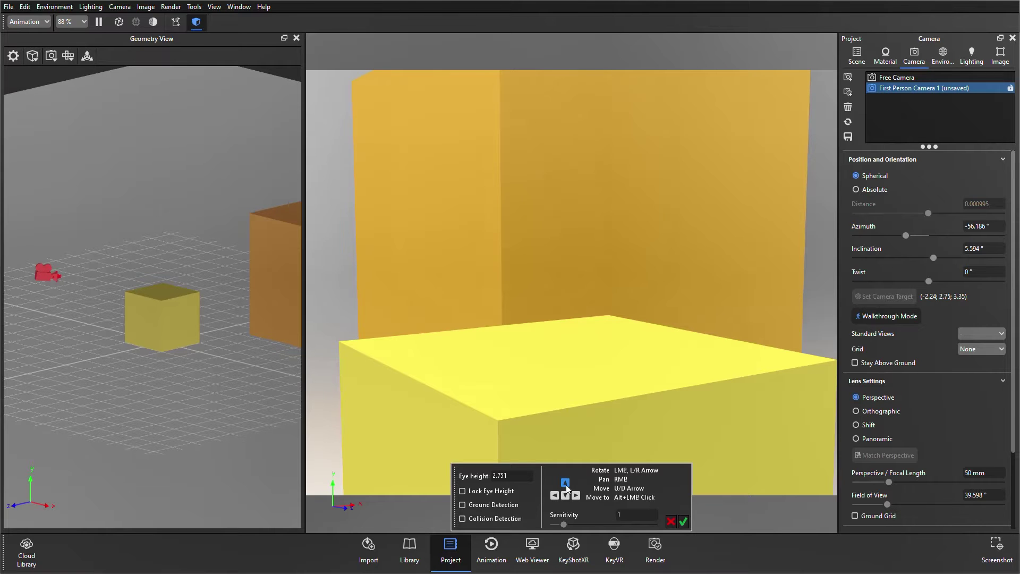
# - Walk the camera forward over the yellow cube toward the orange cube's corner
pyautogui.click(566, 485)
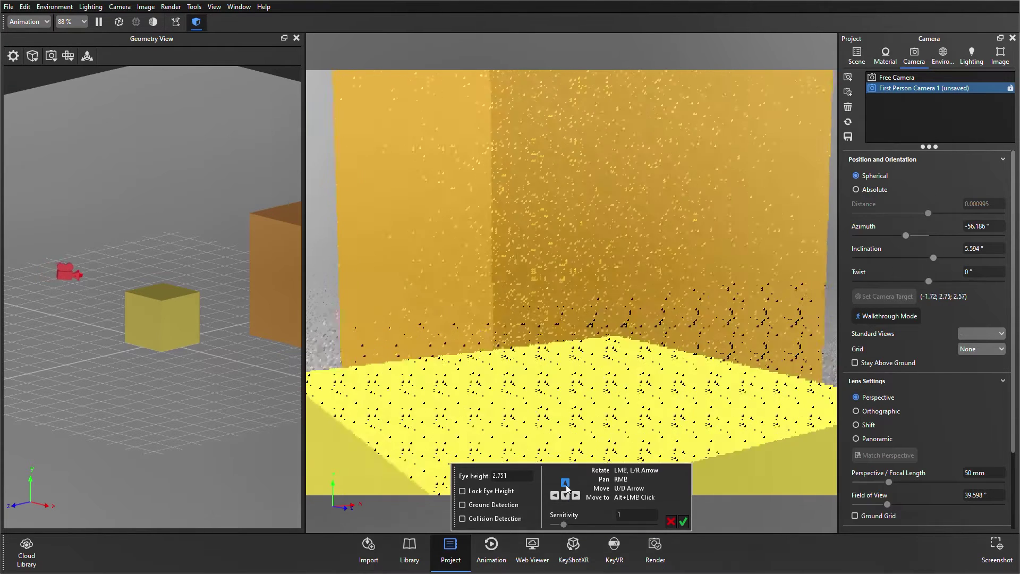
pyautogui.moveTo(566, 485); pyautogui.dragTo(572, 486)
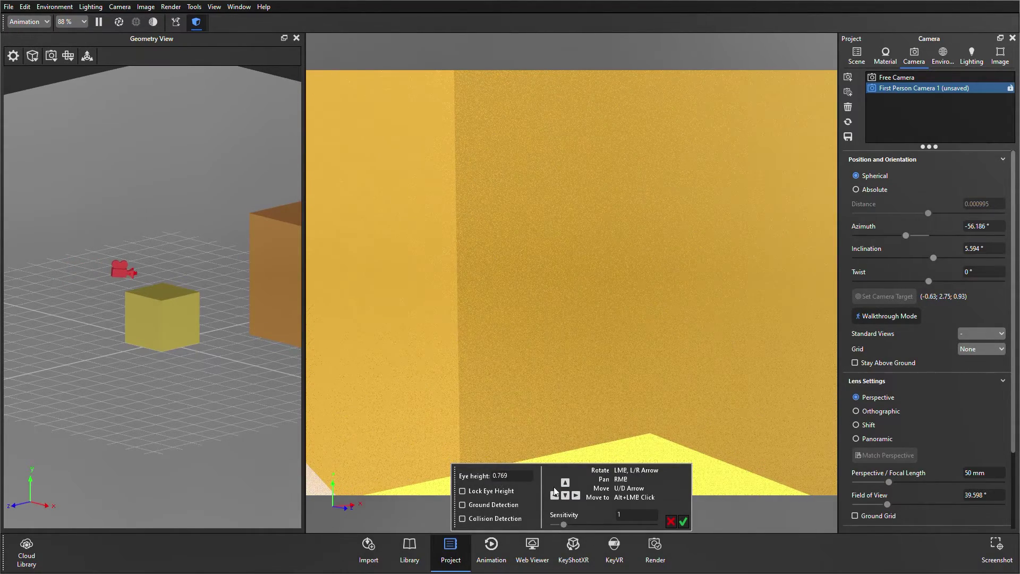
pyautogui.moveTo(566, 496); pyautogui.dragTo(566, 497)
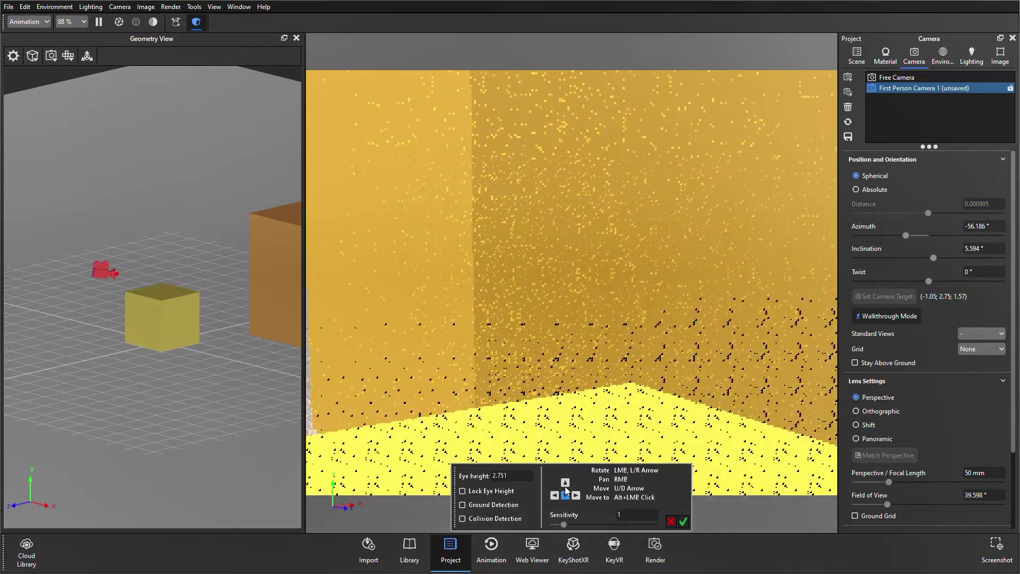
pyautogui.hotkey('ctrl', 'z')
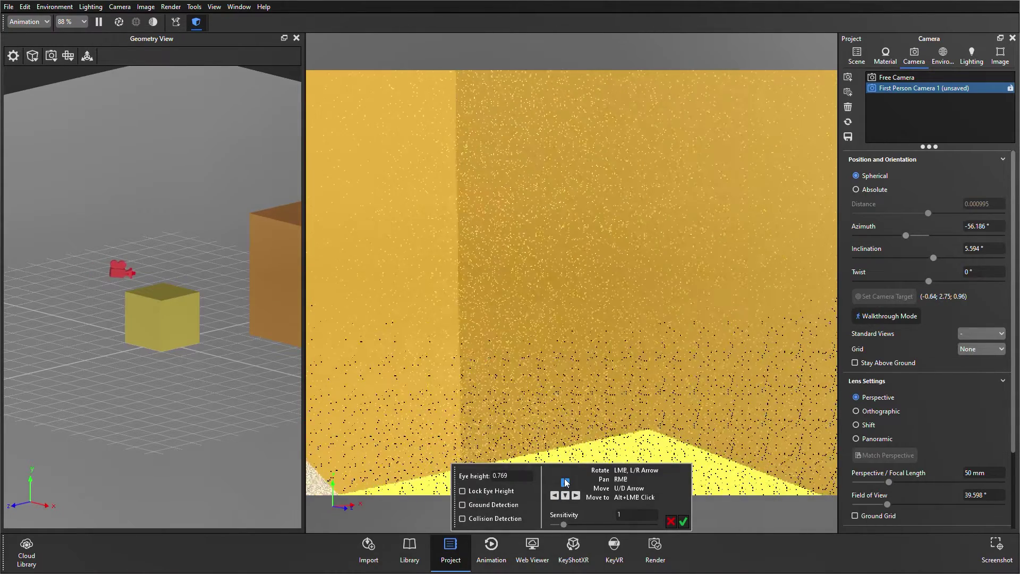
# - Back the camera away from the orange wall in small steps
pyautogui.moveTo(266, 306); pyautogui.dragTo(125, 258)
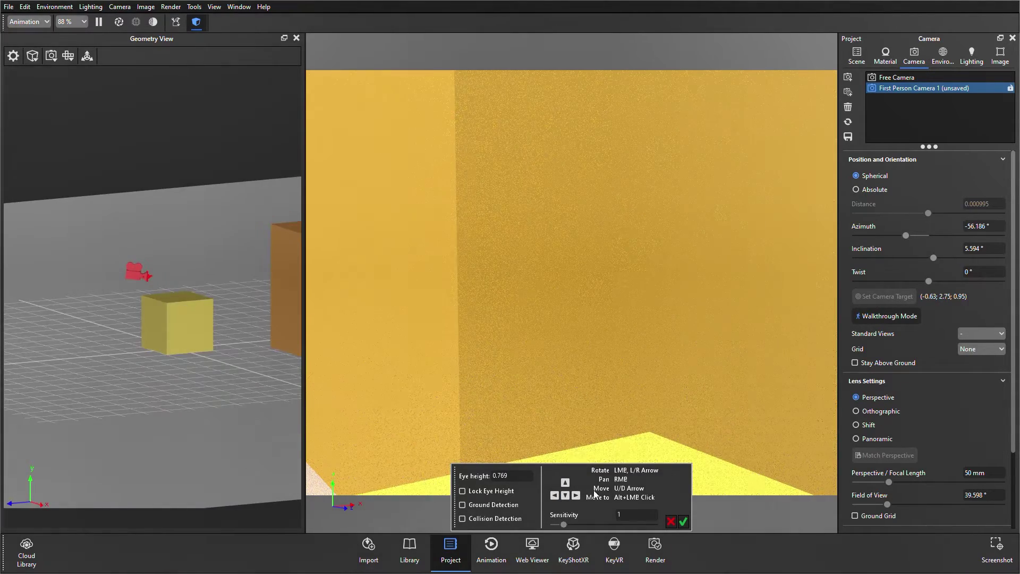
pyautogui.click(565, 495)
pyautogui.moveTo(566, 497)
pyautogui.mouseDown()
pyautogui.moveTo(566, 482)
pyautogui.moveTo(569, 500)
pyautogui.mouseUp()
pyautogui.click(566, 496)
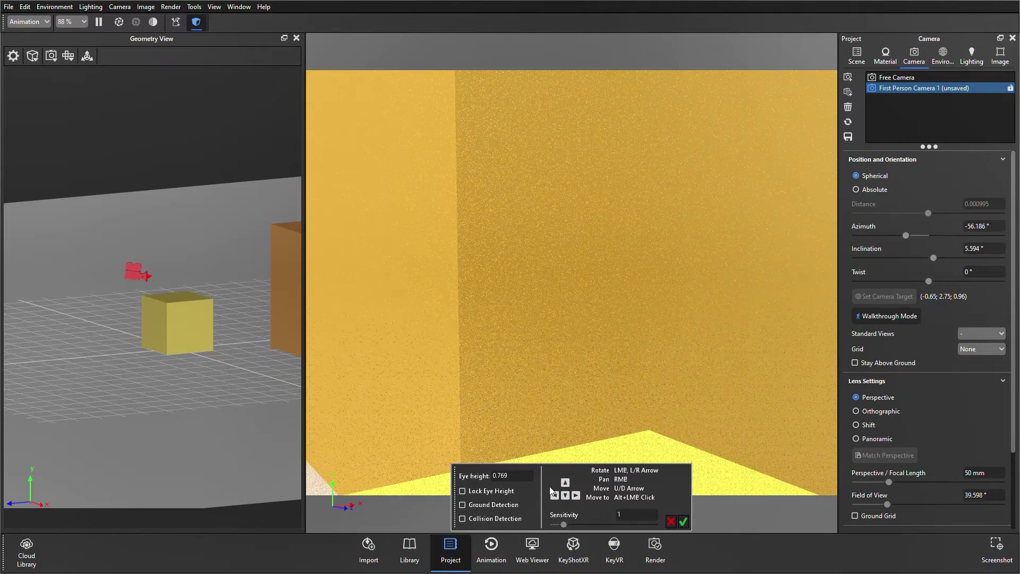
pyautogui.moveTo(568, 496); pyautogui.dragTo(566, 495)
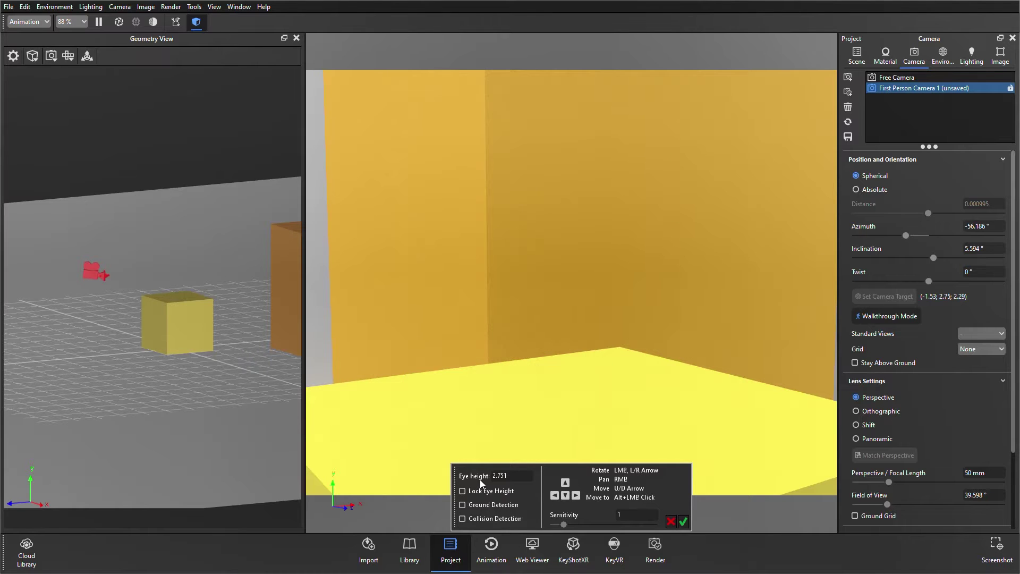
# - Turn on ground detection, then walk the camera toward the orange wall and back
pyautogui.click(488, 506)
pyautogui.moveTo(567, 485); pyautogui.dragTo(567, 485)
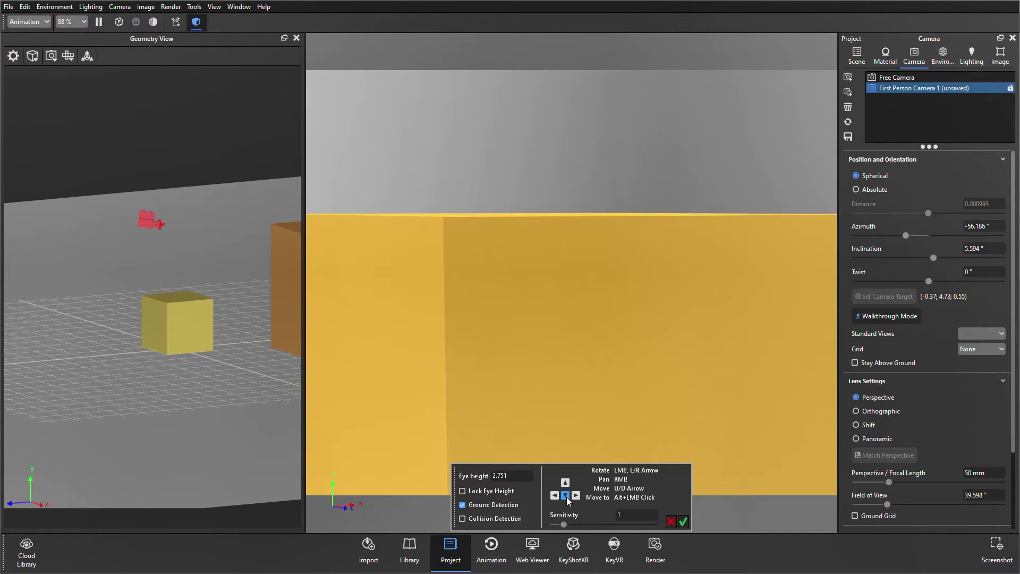
pyautogui.moveTo(566, 496); pyautogui.dragTo(566, 498)
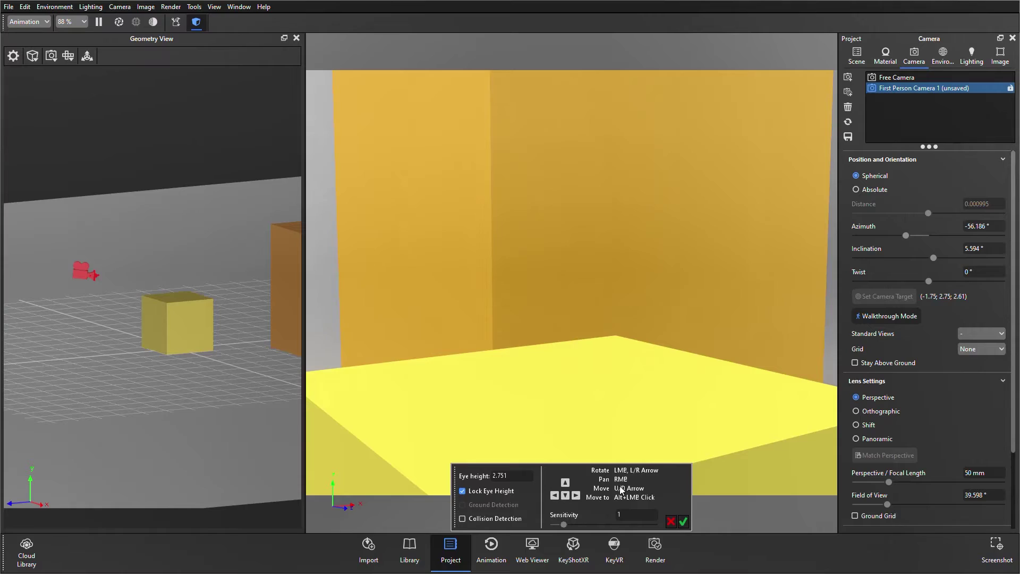
# - Walk the camera forward right up to the orange cube's wall
pyautogui.click(565, 482)
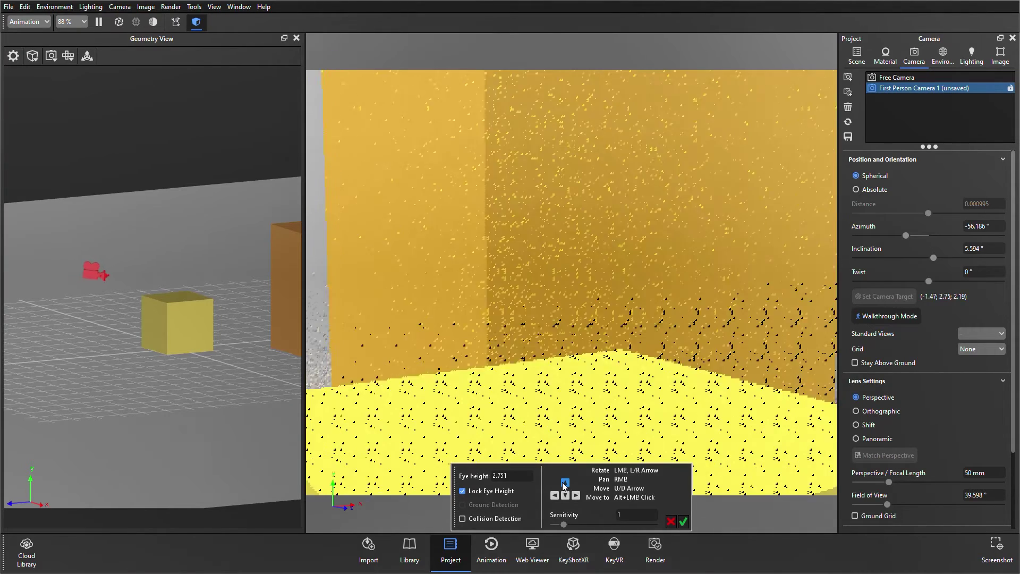
pyautogui.moveTo(565, 484); pyautogui.dragTo(565, 484)
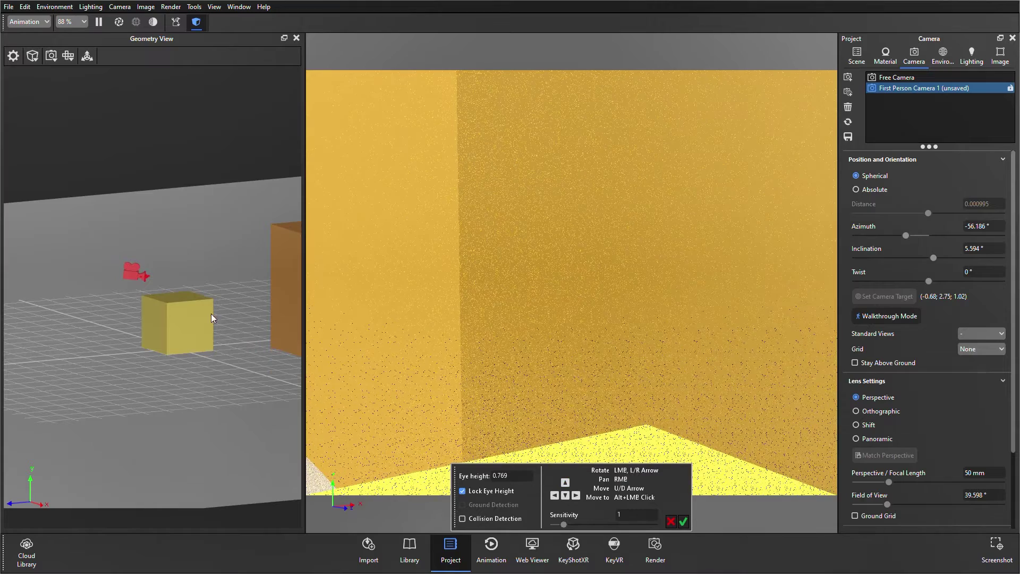
pyautogui.click(564, 482)
pyautogui.moveTo(566, 483); pyautogui.dragTo(565, 482)
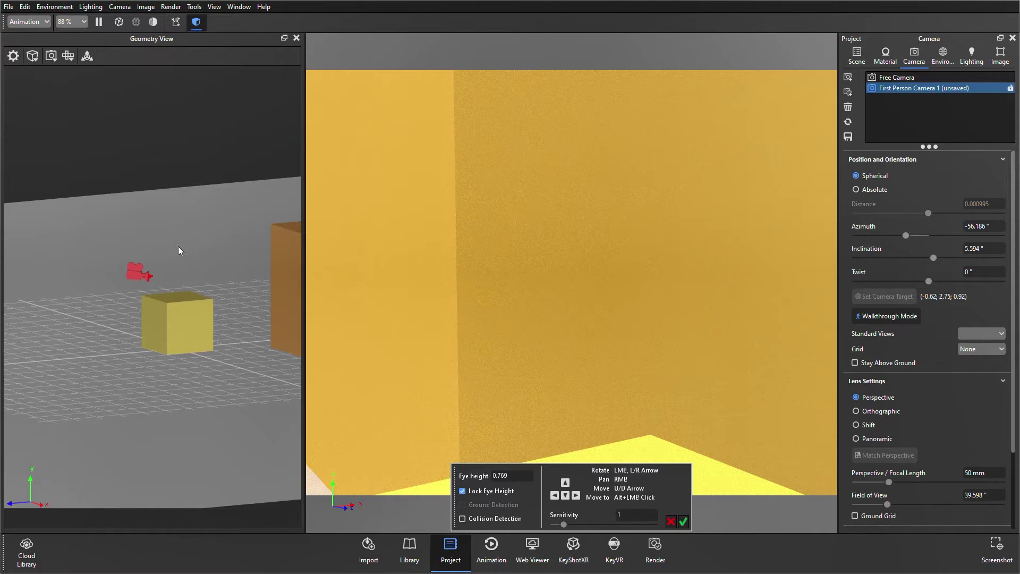
pyautogui.moveTo(158, 353); pyautogui.dragTo(156, 338)
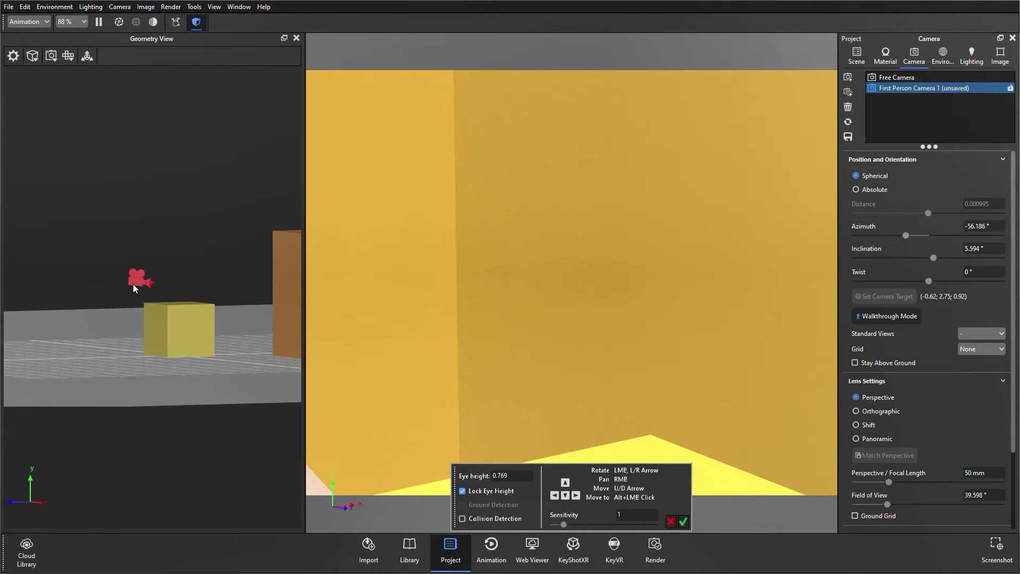
pyautogui.click(565, 483)
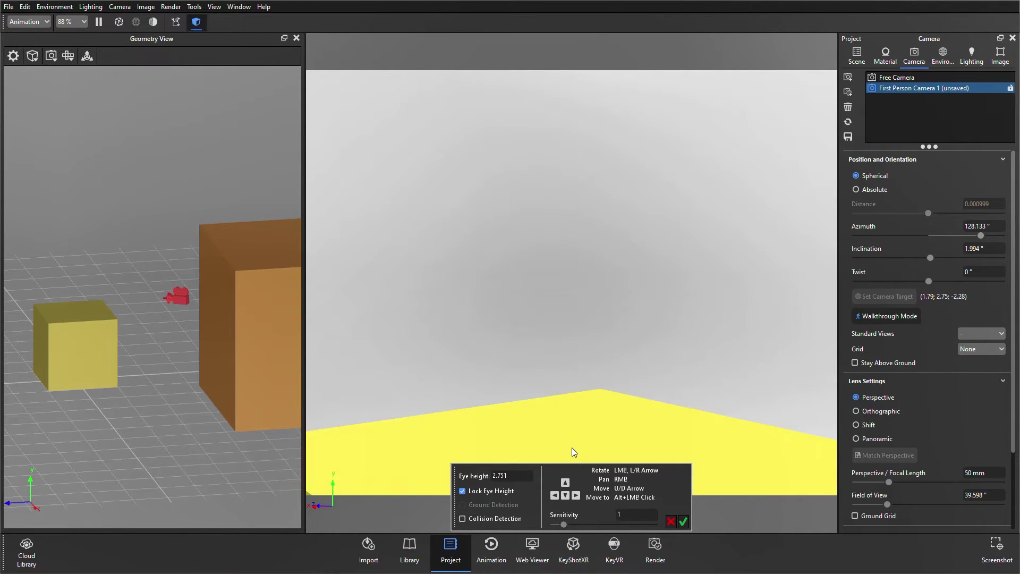
# - Move the camera out of the orange cube, enable Collision Detection, and step back to frame the yellow cube
pyautogui.moveTo(129, 293)
pyautogui.mouseDown()
pyautogui.moveTo(187, 298)
pyautogui.moveTo(136, 298)
pyautogui.mouseUp()
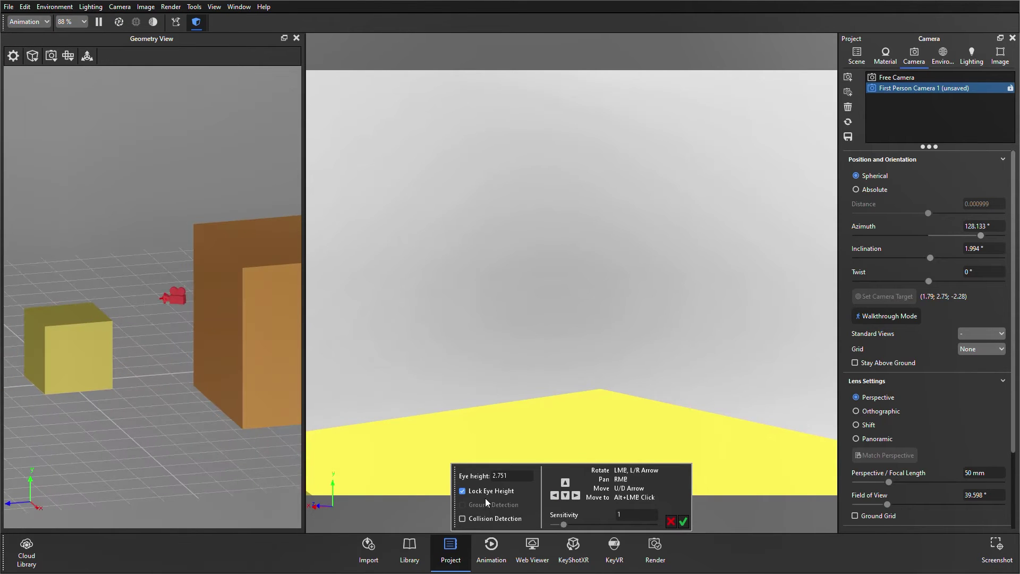
pyautogui.click(566, 496)
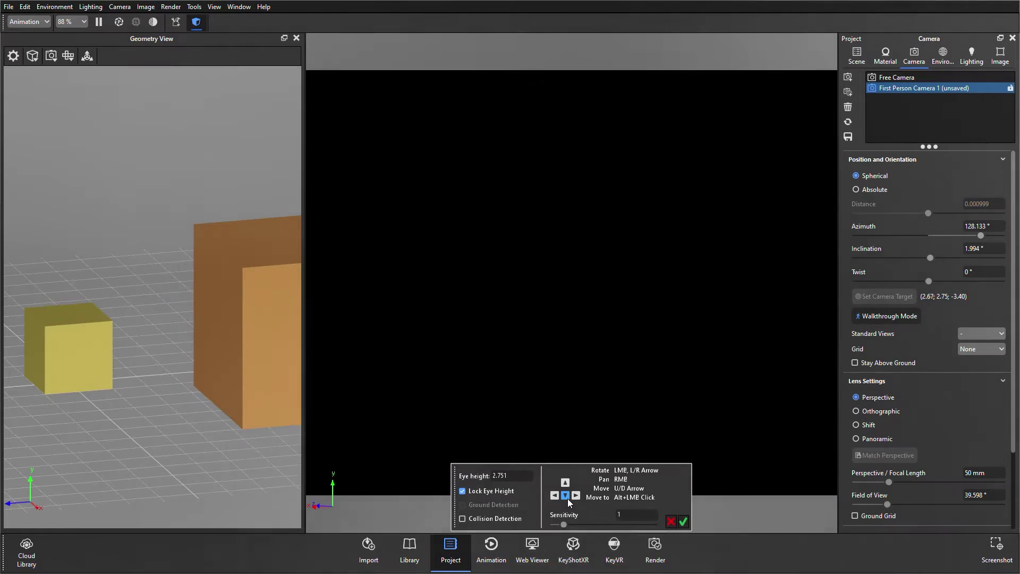
pyautogui.click(565, 483)
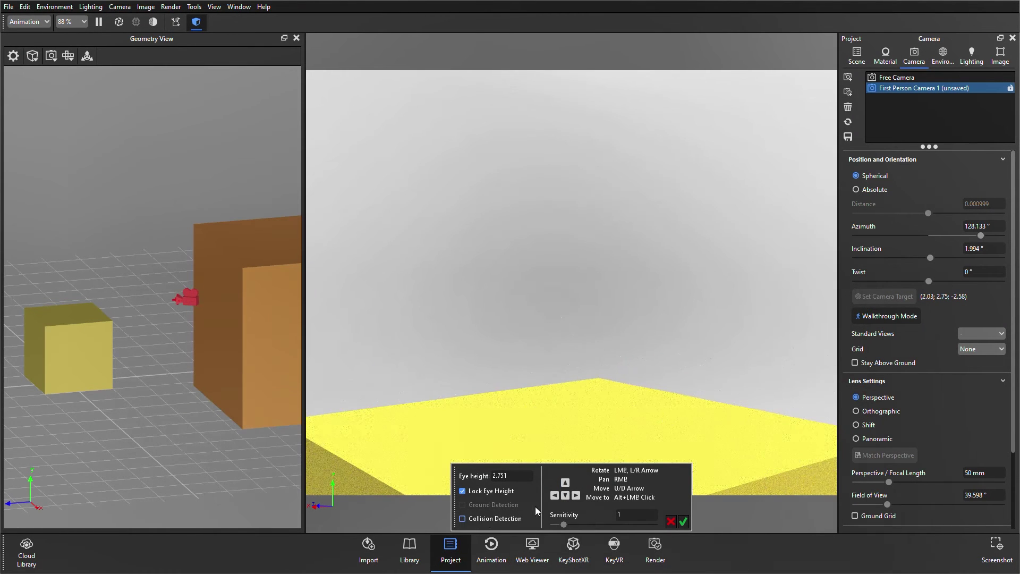
pyautogui.click(564, 482)
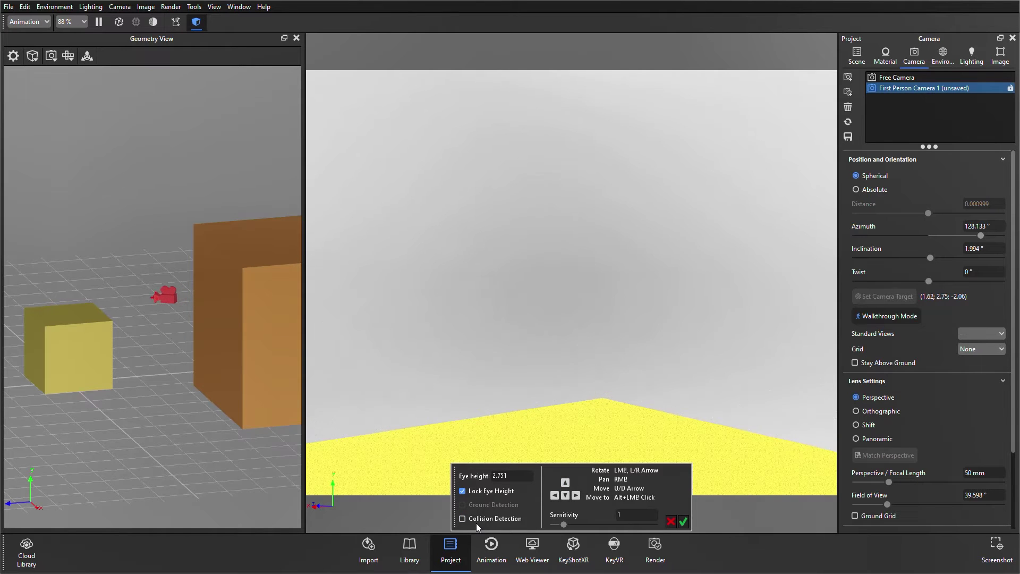
pyautogui.click(476, 520)
pyautogui.click(565, 495)
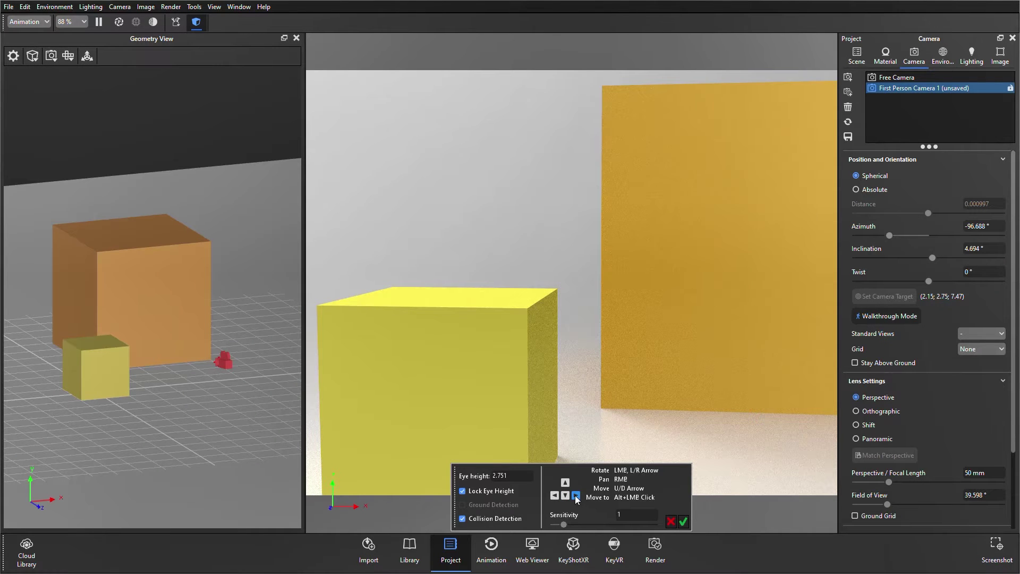
# - Nudge the view left and right and step slightly forward, ending at azimuth -97.688°
pyautogui.click(575, 496)
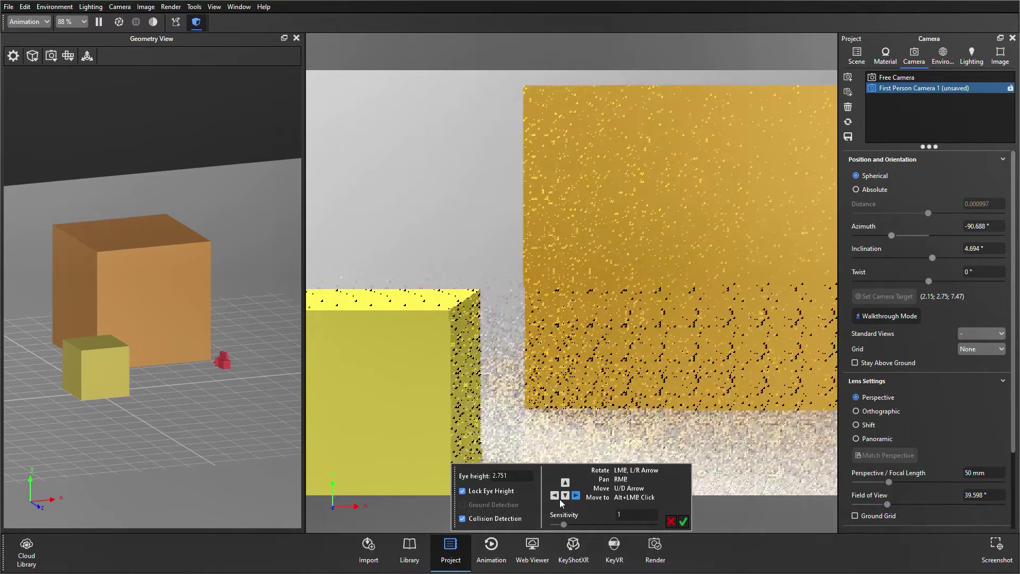
pyautogui.click(555, 497)
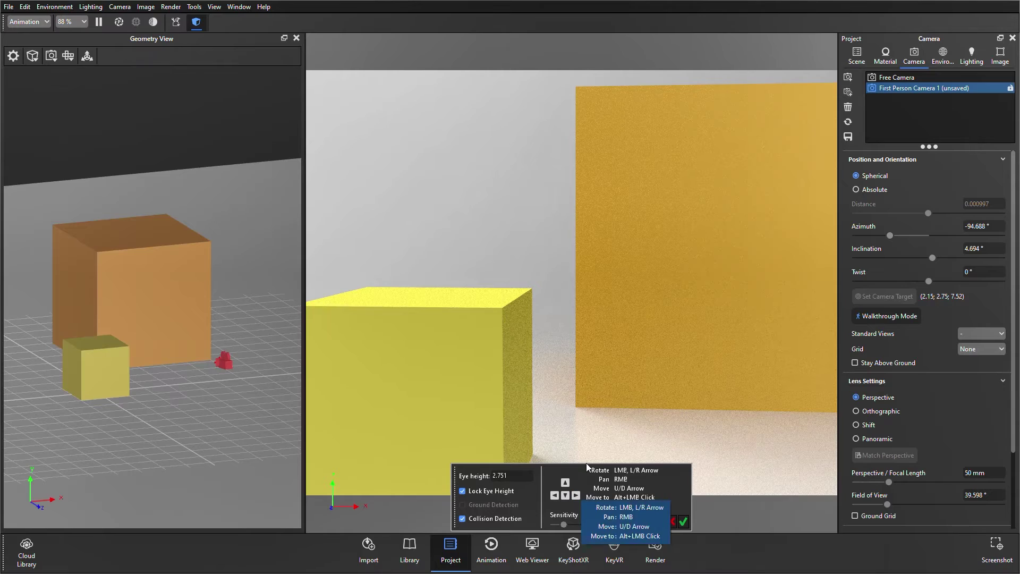
pyautogui.press('Left')
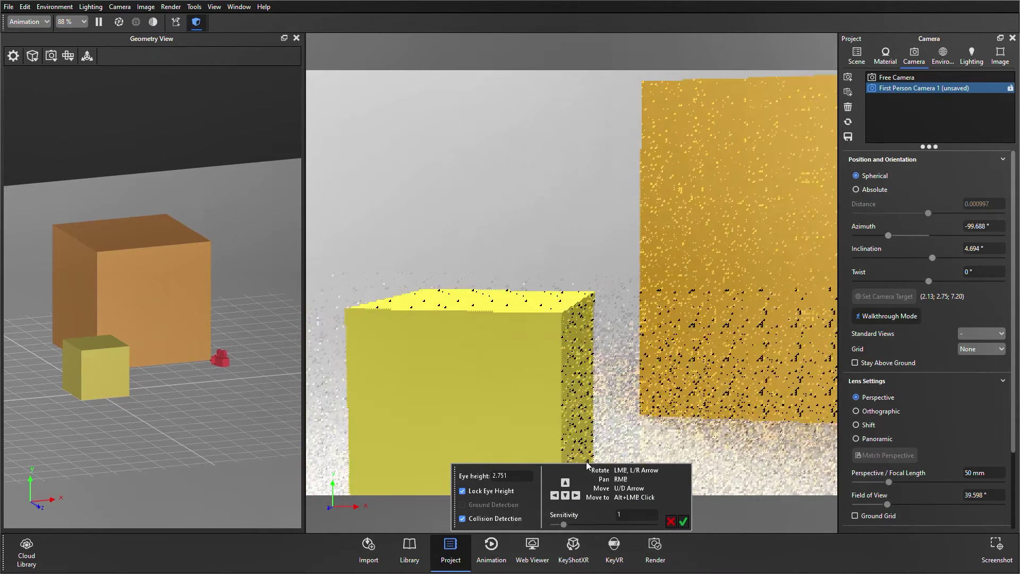
pyautogui.press('Right')
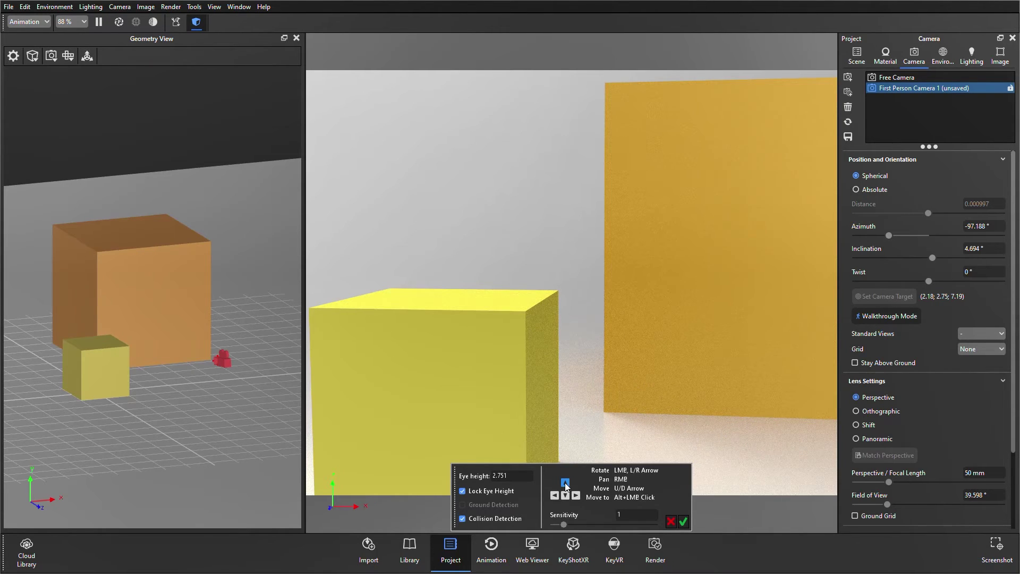
pyautogui.press('Up')
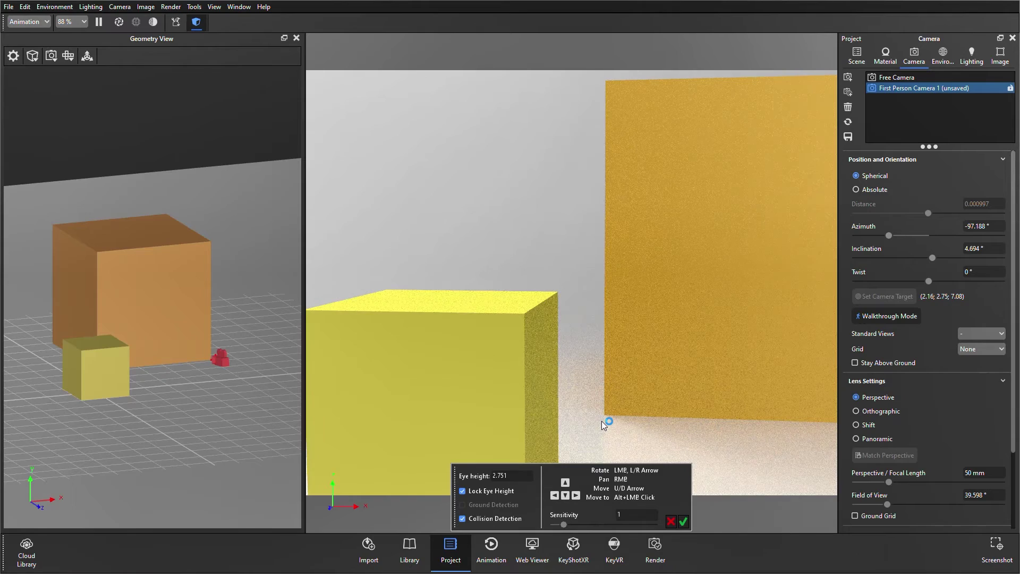
pyautogui.press('Right')
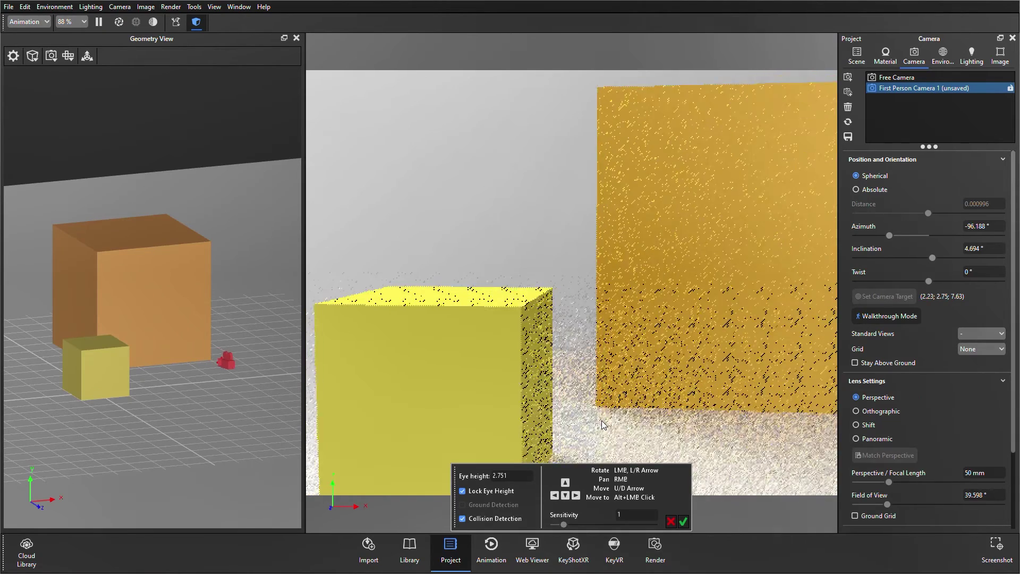
pyautogui.press('Left')
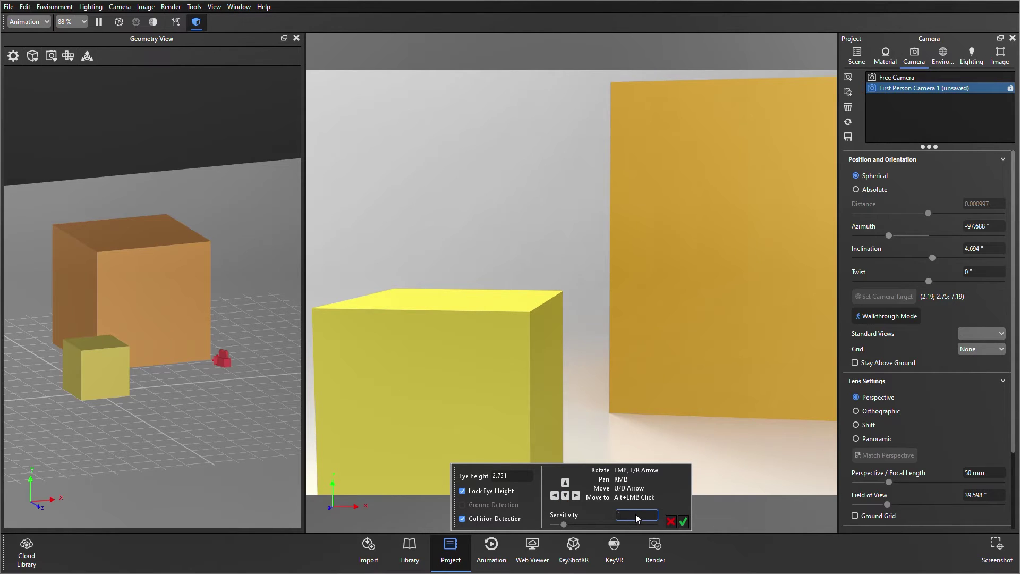
# - Set walkthrough sensitivity to 2 and step the camera forward and back
pyautogui.press('BackSpace')
pyautogui.write('2')
pyautogui.press('Return')
pyautogui.press('Up')
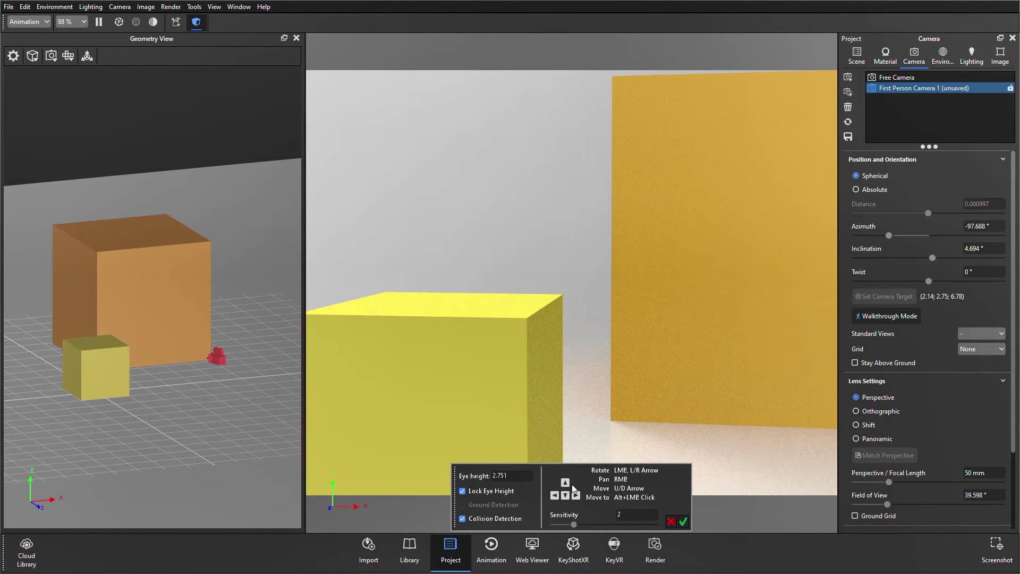
pyautogui.press('Down')
# - Try sensitivity 0.5 and step the camera forward
pyautogui.click(637, 518)
pyautogui.press('BackSpace')
pyautogui.write('0.5')
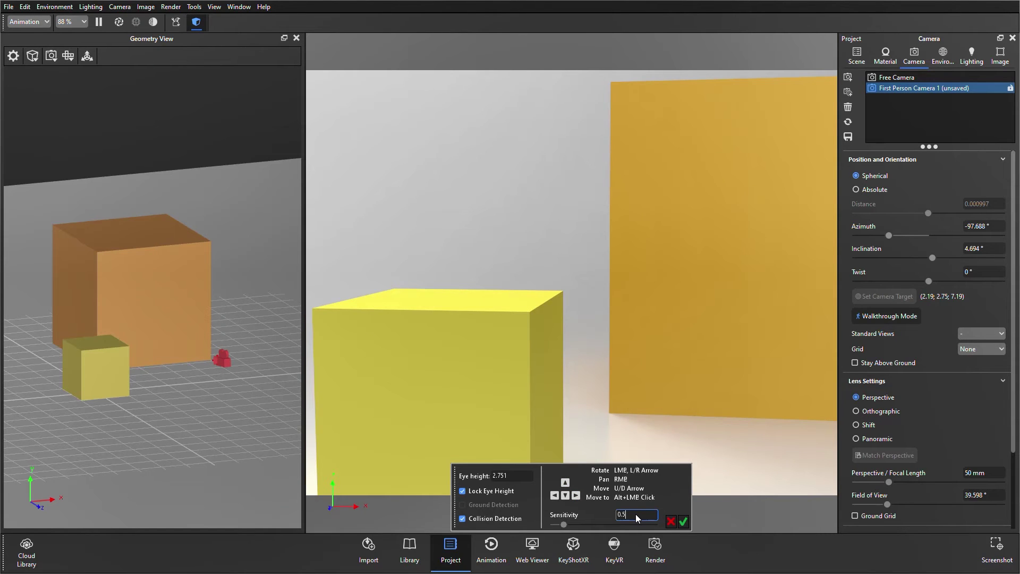
pyautogui.click(565, 484)
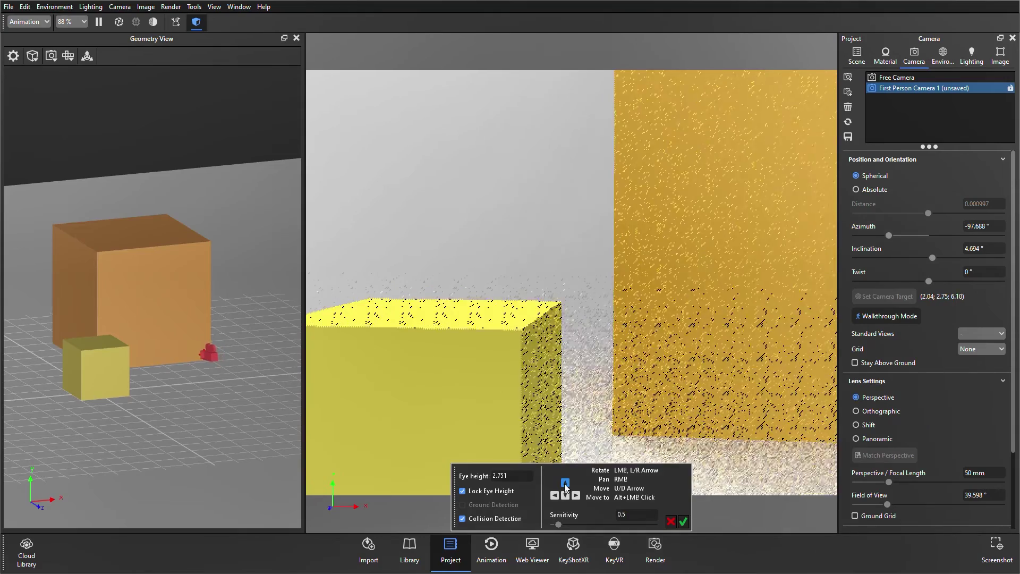
# - Return sensitivity to 2, step toward the cubes, and turn the view slightly right
pyautogui.click(642, 518)
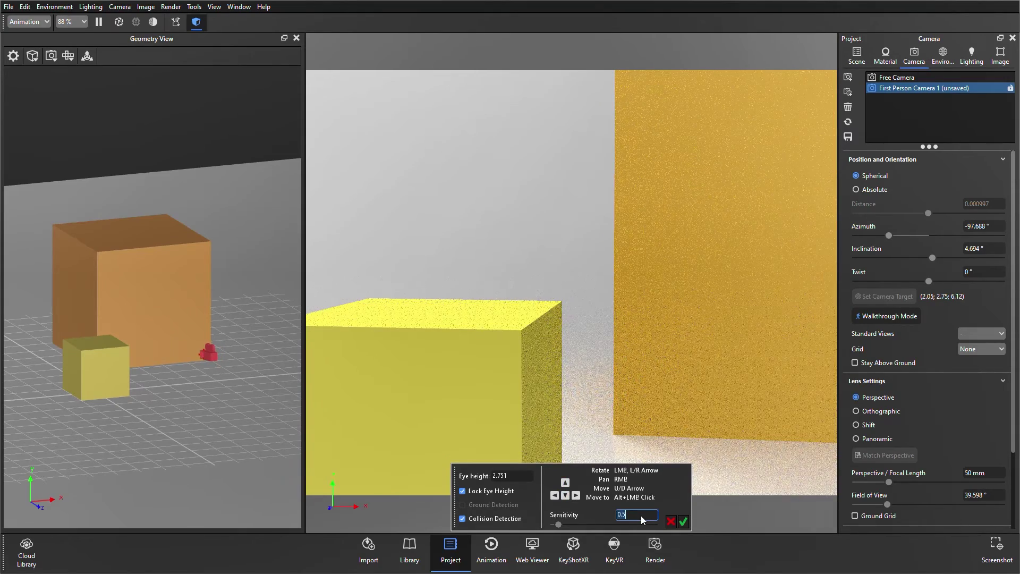
pyautogui.press('BackSpace')
pyautogui.press('BackSpace')
pyautogui.press('BackSpace')
pyautogui.write('2')
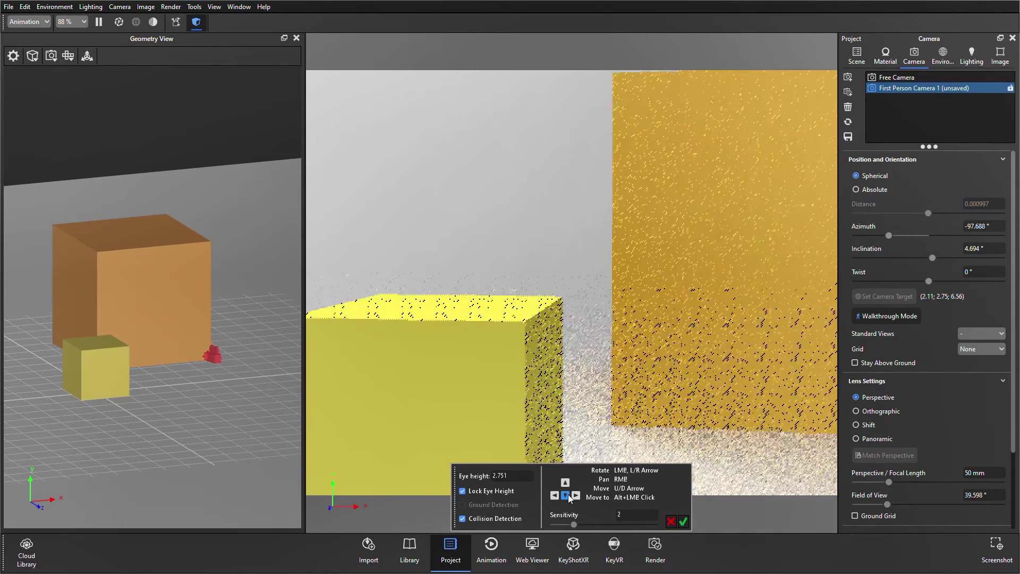
pyautogui.click(565, 483)
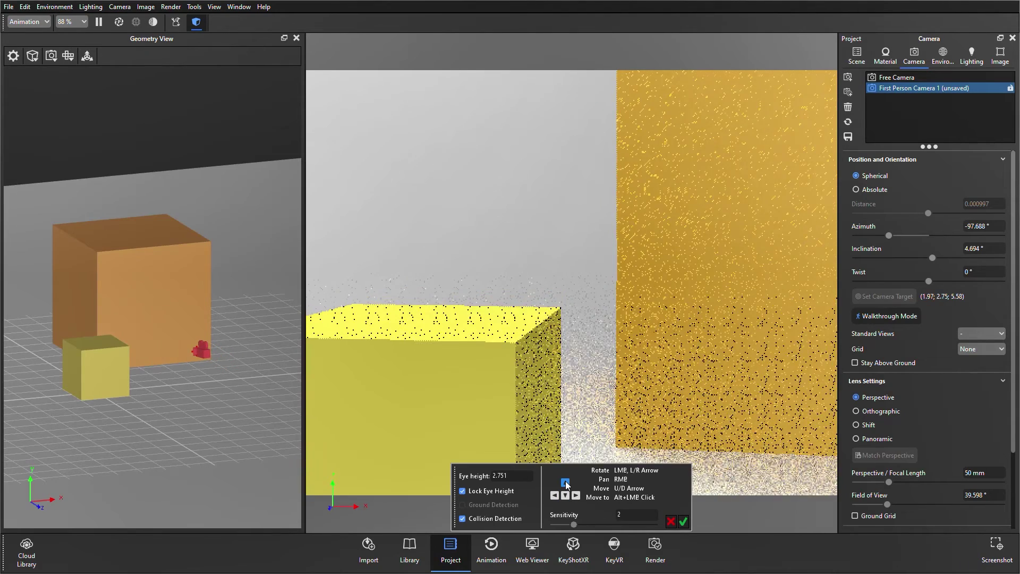
pyautogui.press('Right')
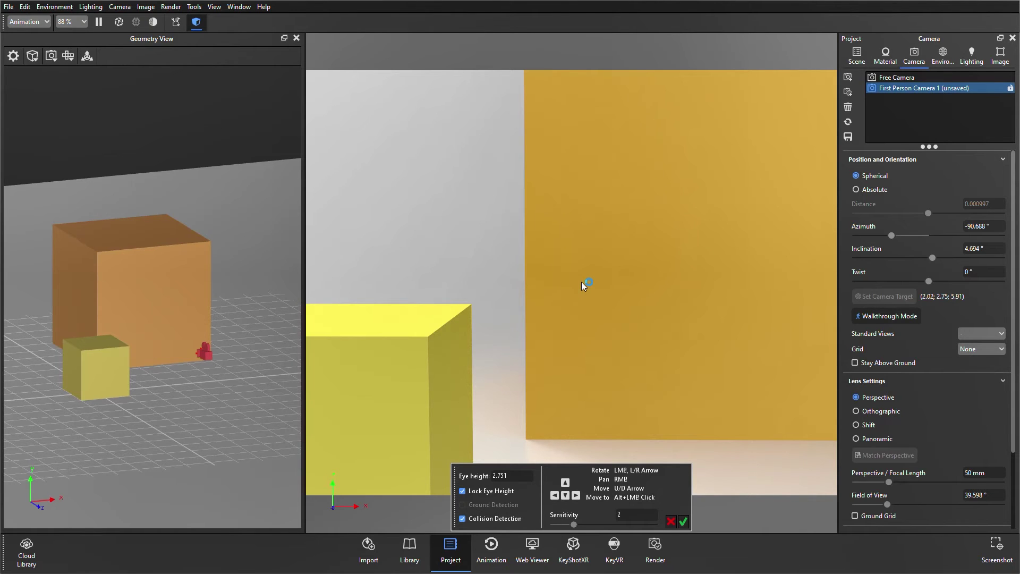
# - Rotate and pan the view to frame the yellow cube and orange wall with a gap between
pyautogui.moveTo(581, 282)
pyautogui.mouseDown()
pyautogui.moveTo(542, 278)
pyautogui.moveTo(597, 273)
pyautogui.mouseUp()
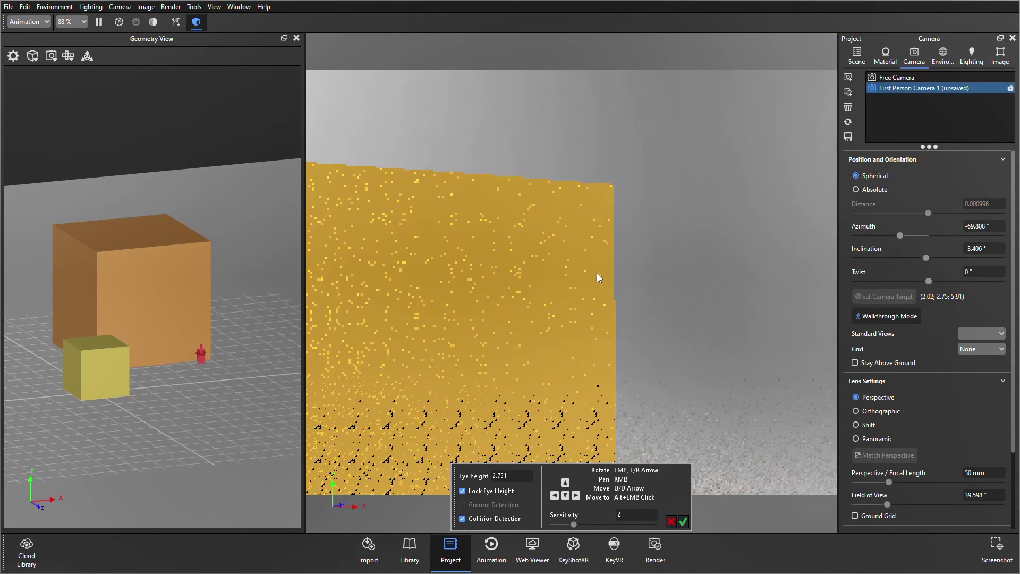
pyautogui.scroll(3, 211, 346)
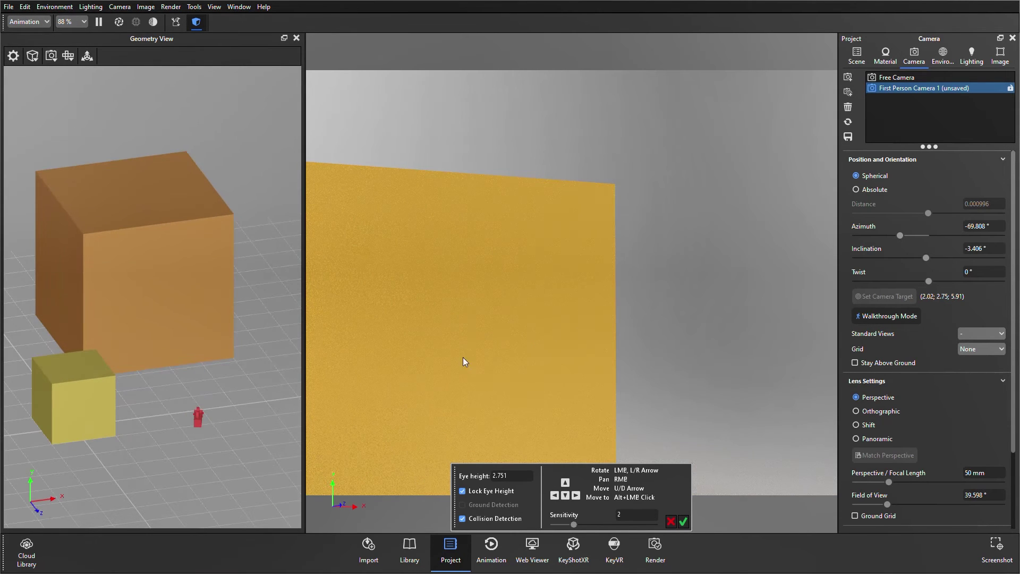
pyautogui.moveTo(463, 358); pyautogui.dragTo(288, 385)
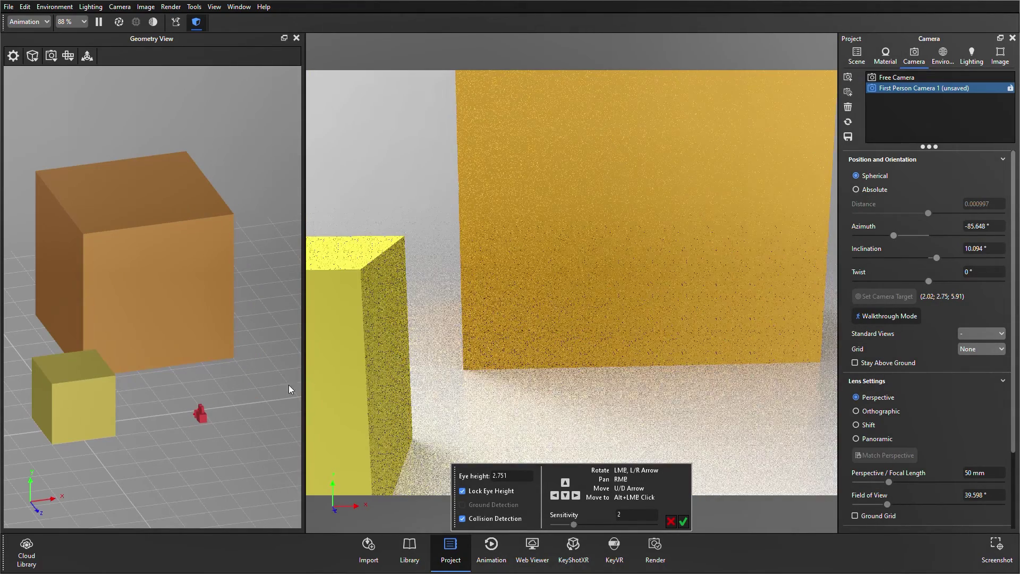
pyautogui.keyDown('alt'); pyautogui.click(617, 285); pyautogui.keyUp('alt')
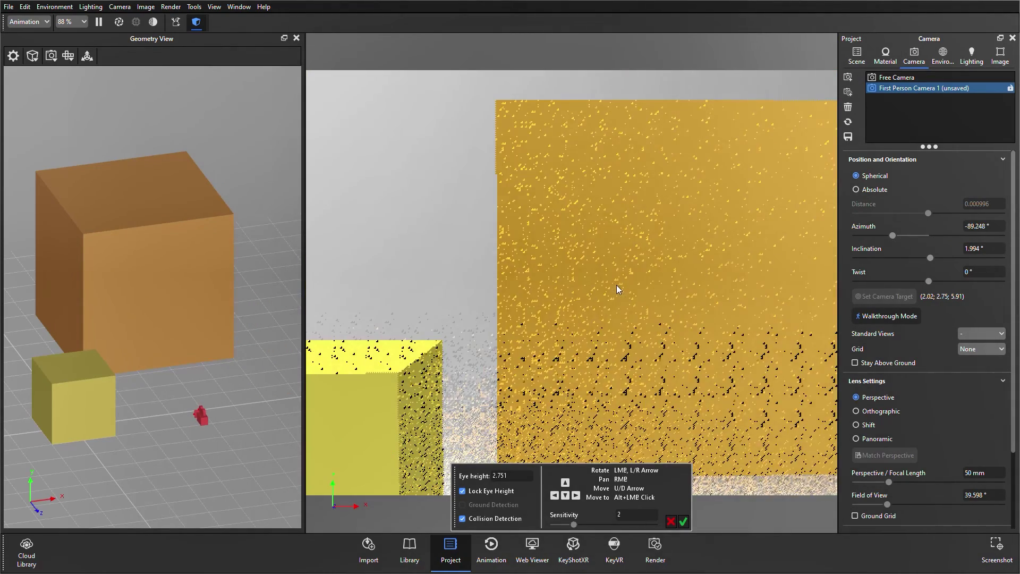
pyautogui.moveTo(537, 298); pyautogui.dragTo(609, 365, button='right')
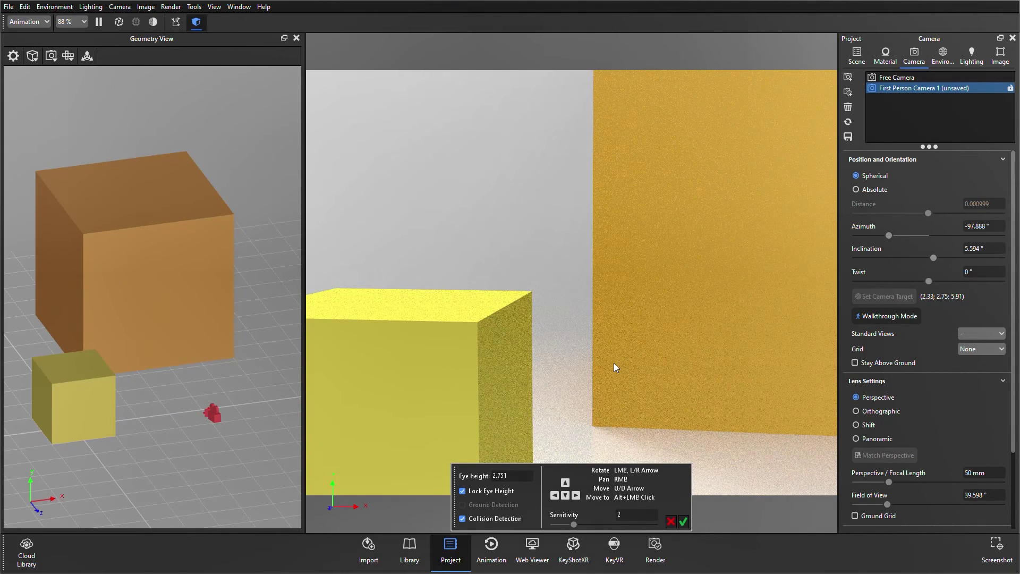
# - Move the camera onto the yellow cube's spot and tilt the view down toward it
pyautogui.keyDown('alt'); pyautogui.click(483, 311); pyautogui.keyUp('alt')
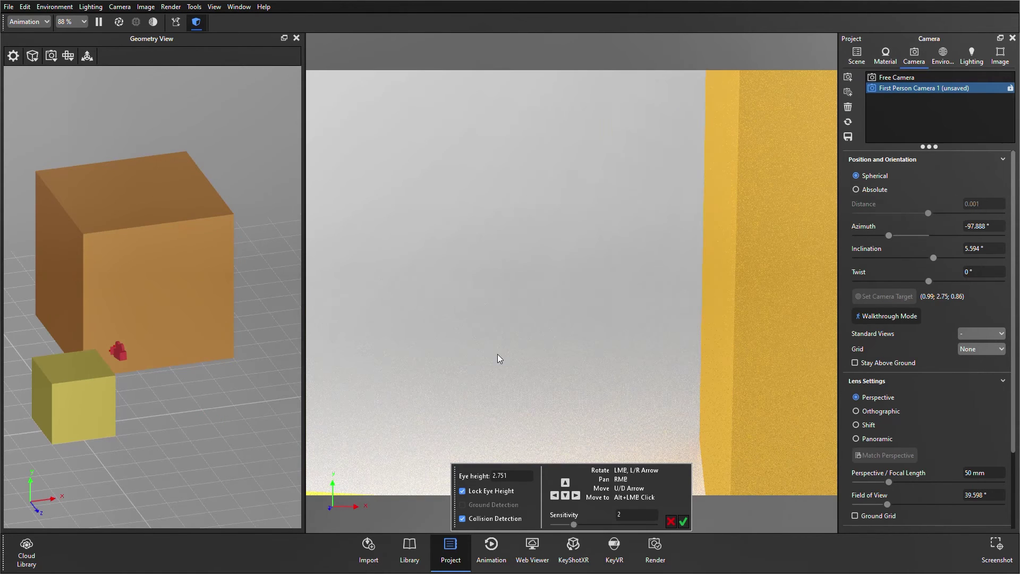
pyautogui.moveTo(112, 355); pyautogui.dragTo(148, 352)
pyautogui.moveTo(487, 308); pyautogui.dragTo(493, 349)
pyautogui.keyDown('alt'); pyautogui.click(494, 350); pyautogui.keyUp('alt')
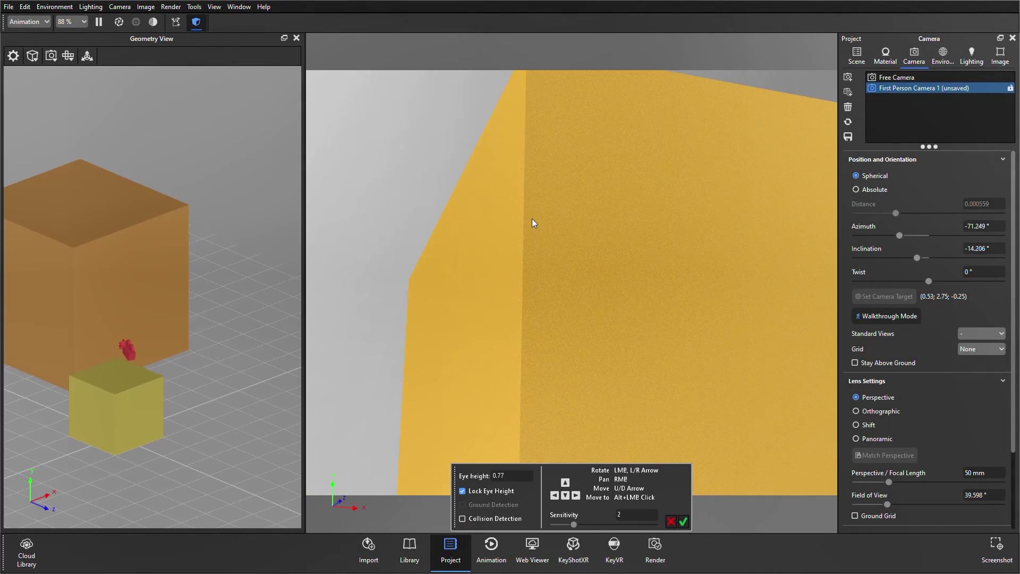
pyautogui.moveTo(534, 222); pyautogui.dragTo(485, 465)
# - Unlock eye height and place the camera on the orange box's top
pyautogui.click(463, 491)
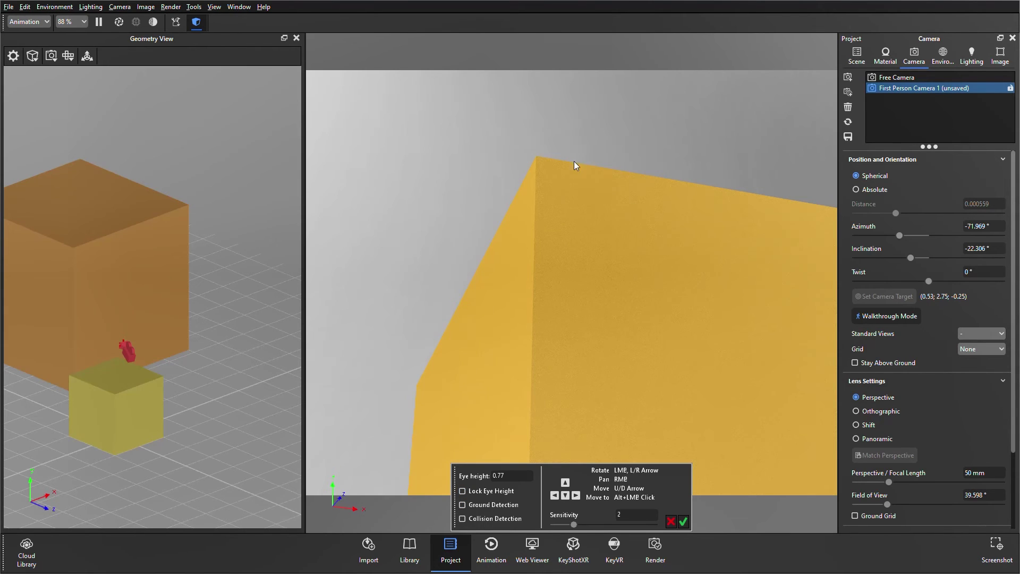
pyautogui.keyDown('alt'); pyautogui.click(538, 160); pyautogui.keyUp('alt')
pyautogui.moveTo(592, 302); pyautogui.dragTo(698, 529)
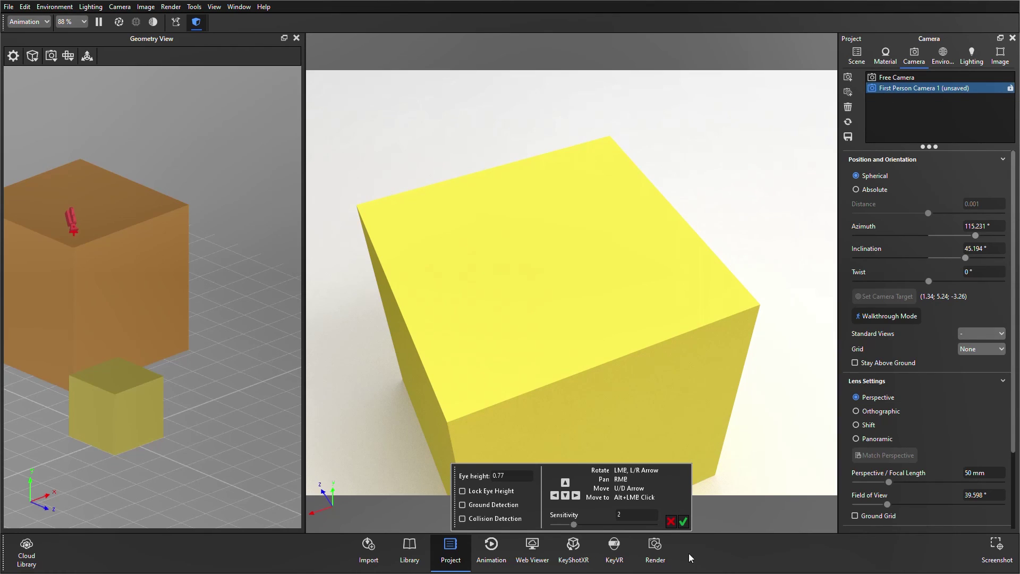
# - Accept the walkthrough to save the downward view of the yellow cube as First Person Camera 1
pyautogui.click(684, 521)
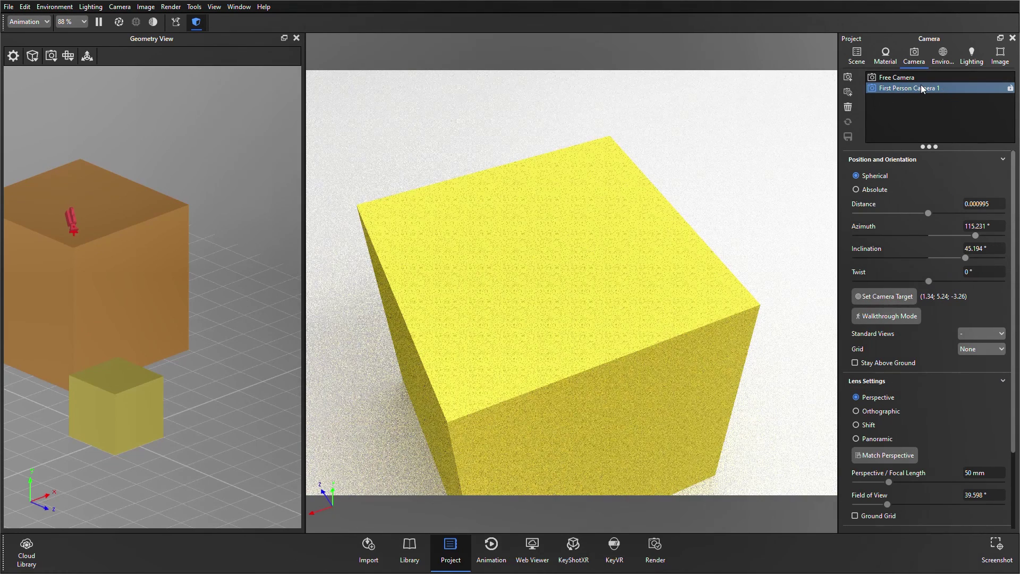